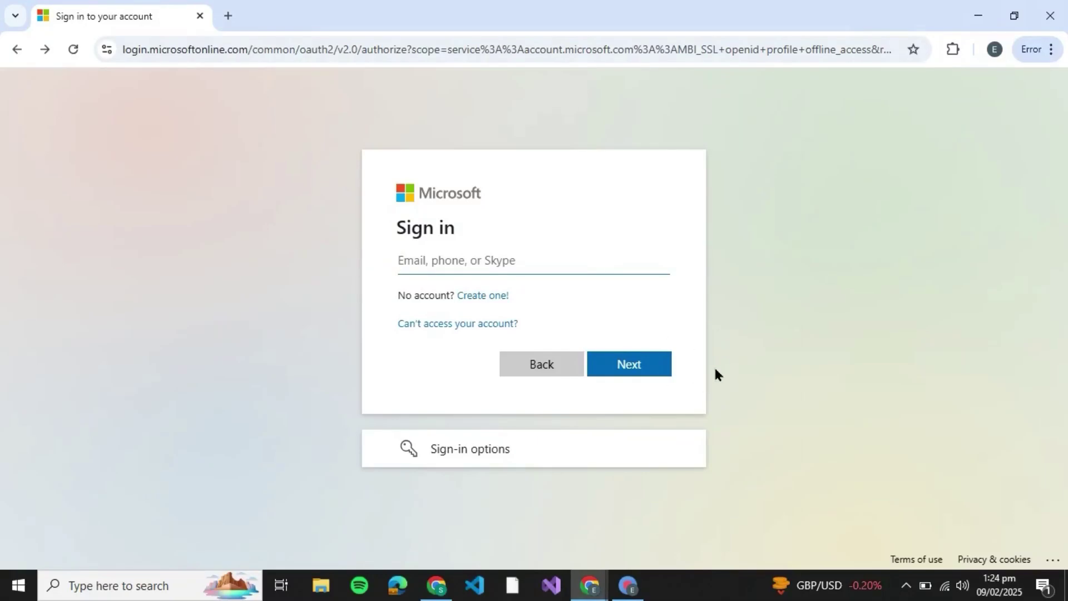
# Enter the account's e-mail address in the sign-in field and continue to the password page.
pyautogui.click(512, 256)
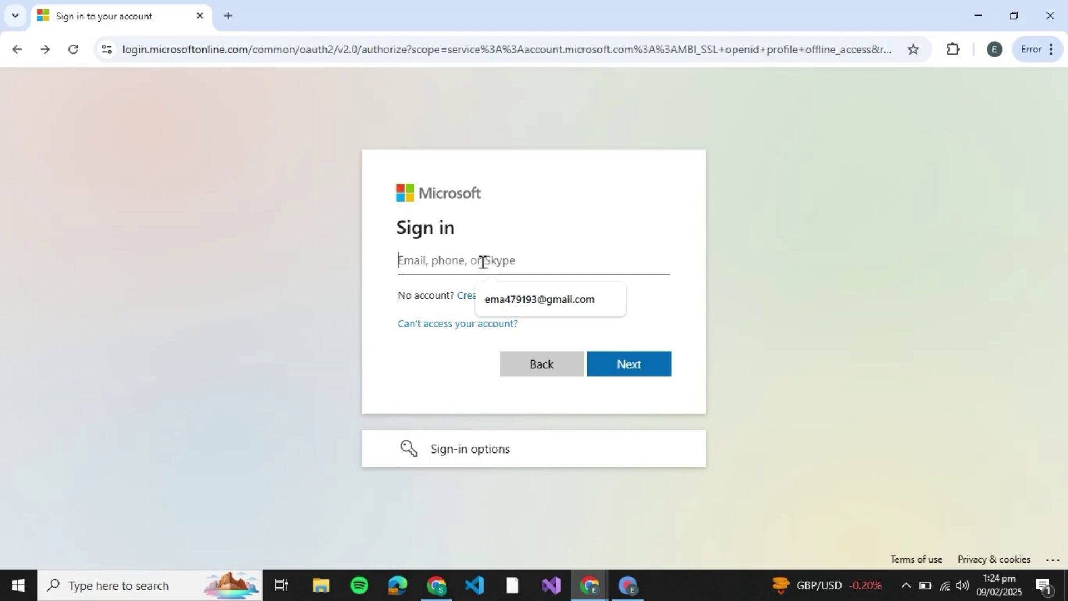
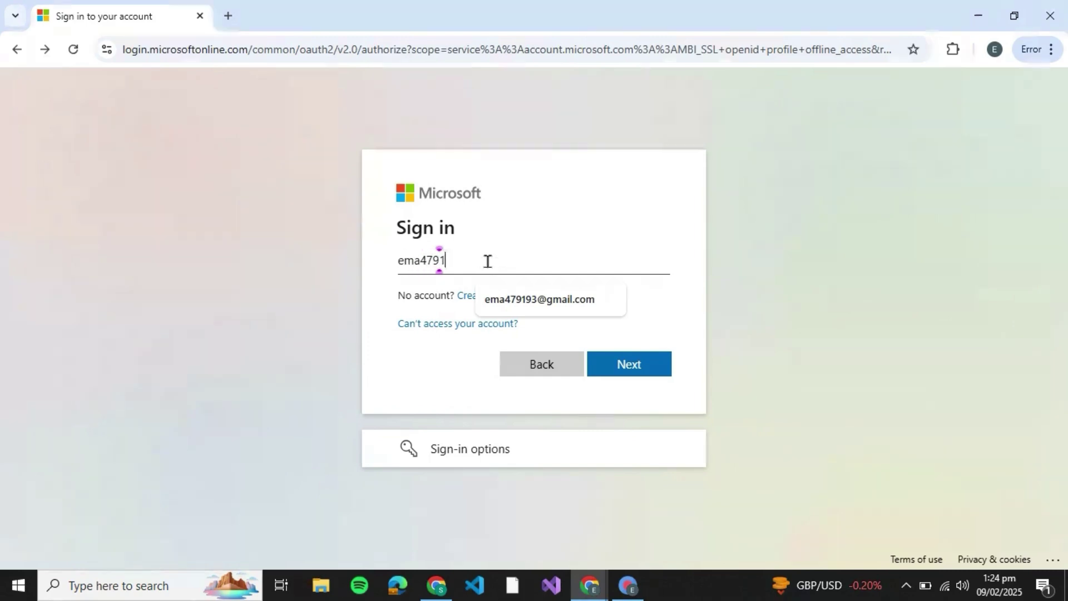
pyautogui.click(620, 366)
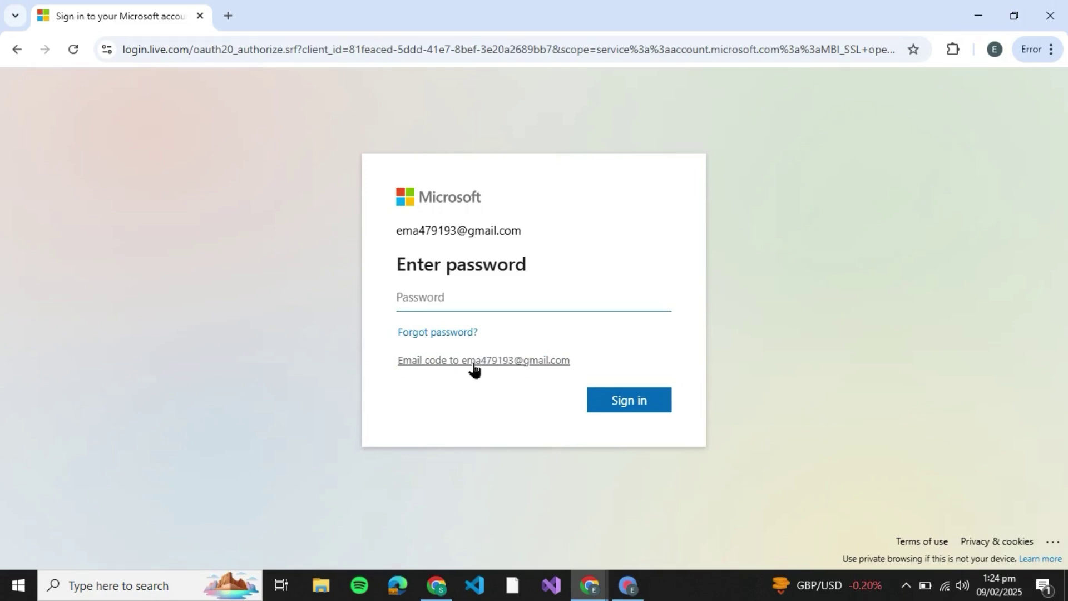
# Choose 'Forgot password?' to reach the identity verification page offering an e-mail security code.
pyautogui.click(426, 332)
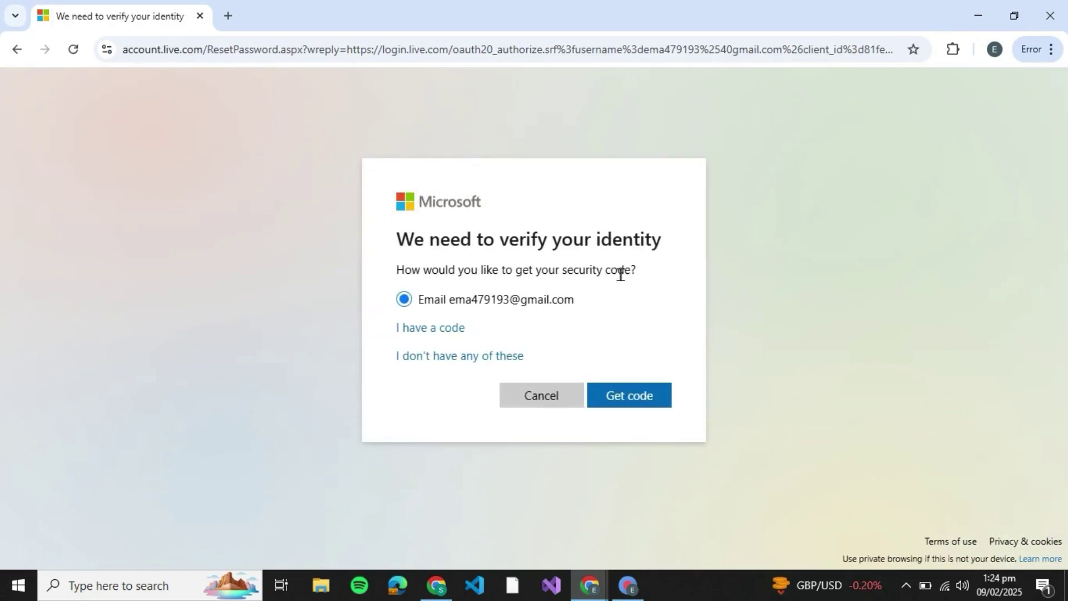
pyautogui.moveTo(418, 303); pyautogui.dragTo(574, 310)
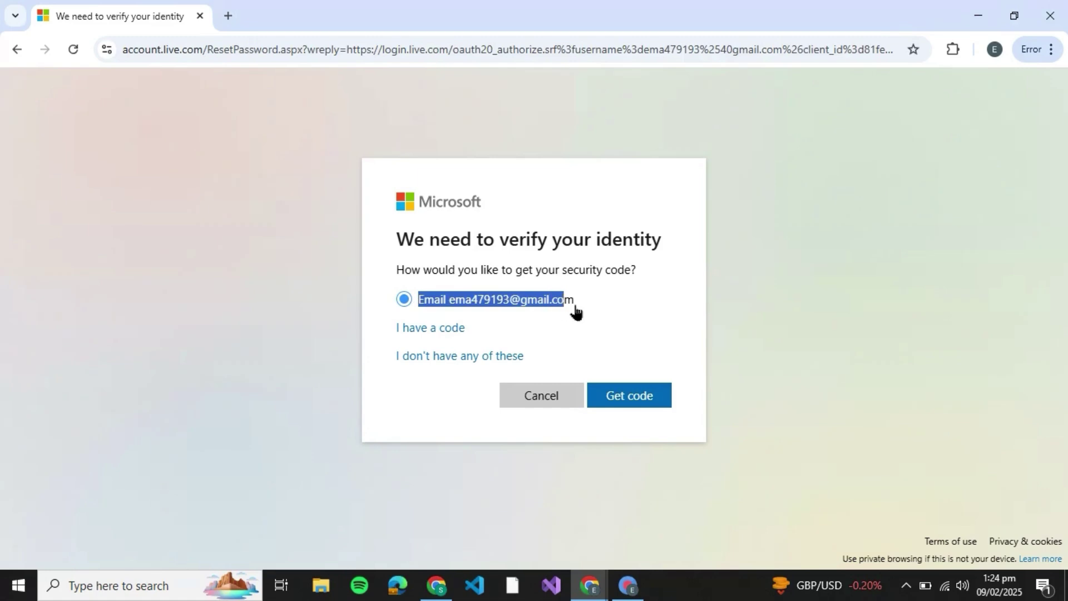
pyautogui.moveTo(381, 332); pyautogui.dragTo(495, 342)
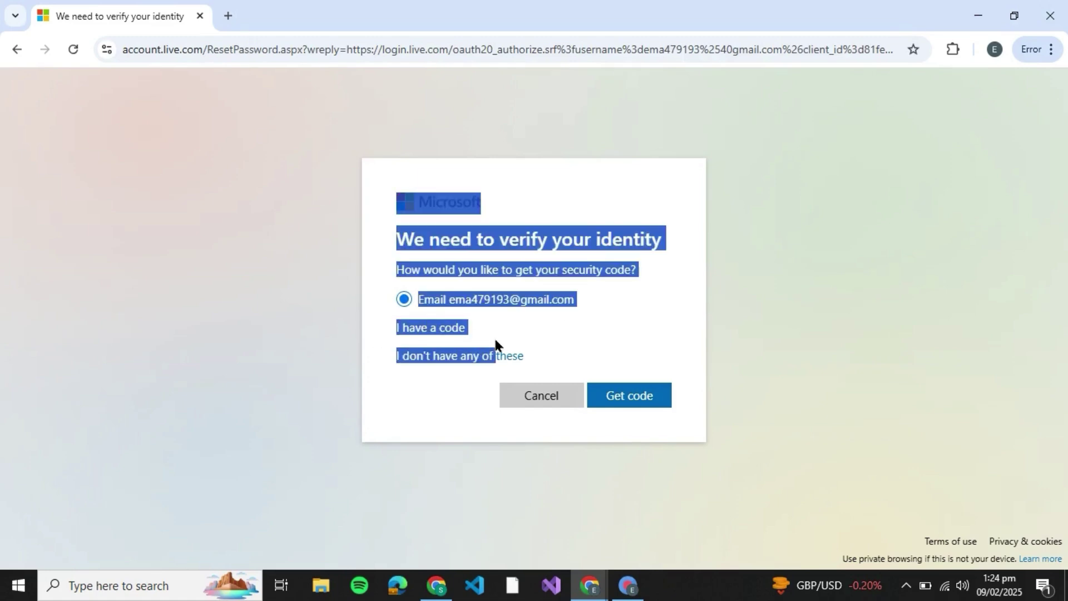
pyautogui.click(495, 336)
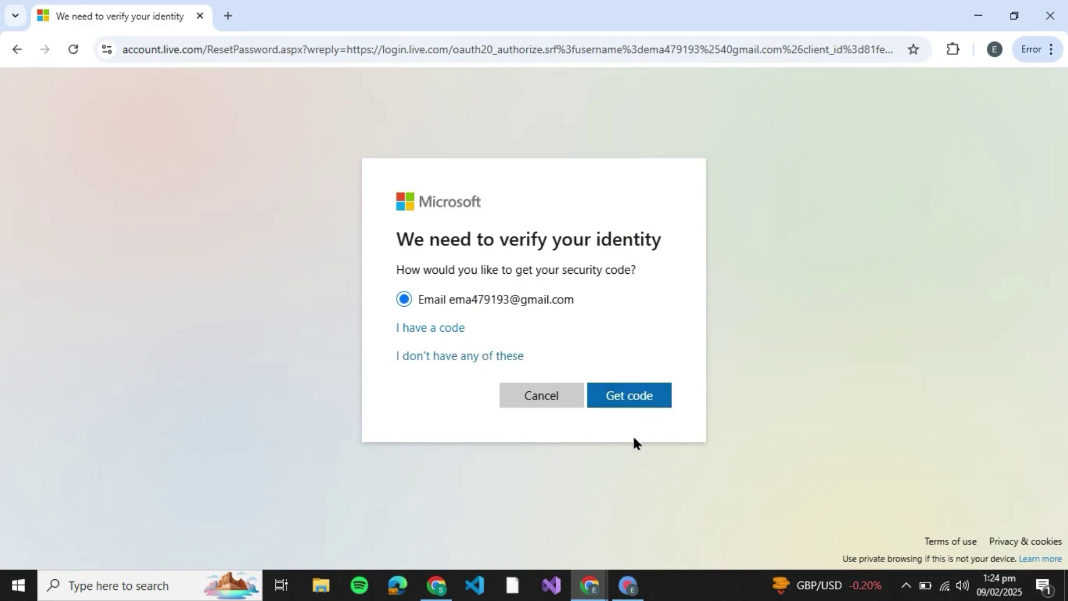
# Choose 'I don't have any of these' to open the Recover your account form.
pyautogui.click(485, 359)
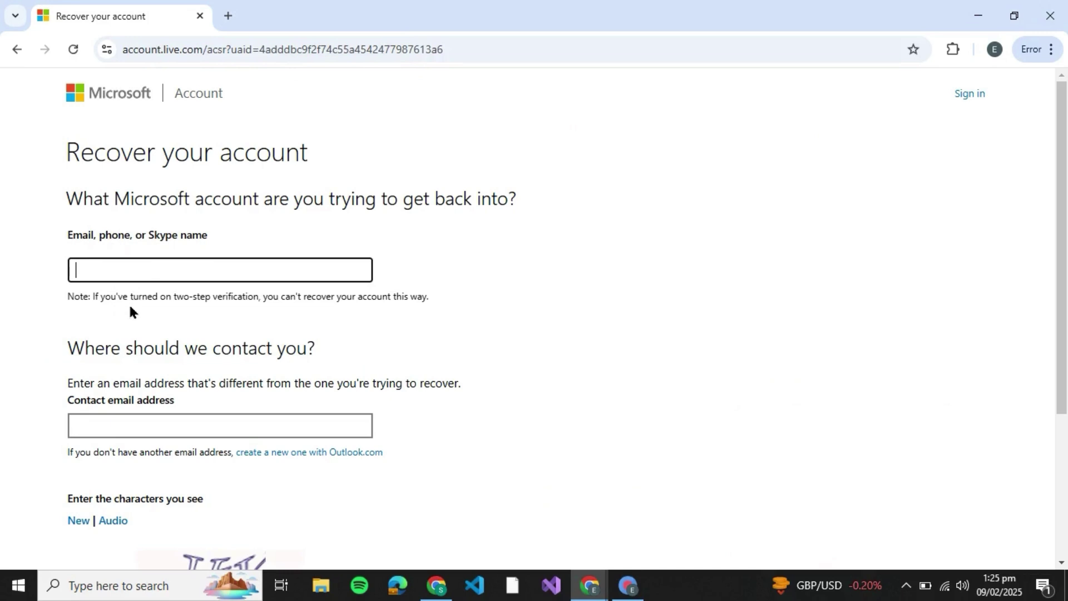
pyautogui.moveTo(94, 296); pyautogui.dragTo(443, 315)
pyautogui.click(443, 314)
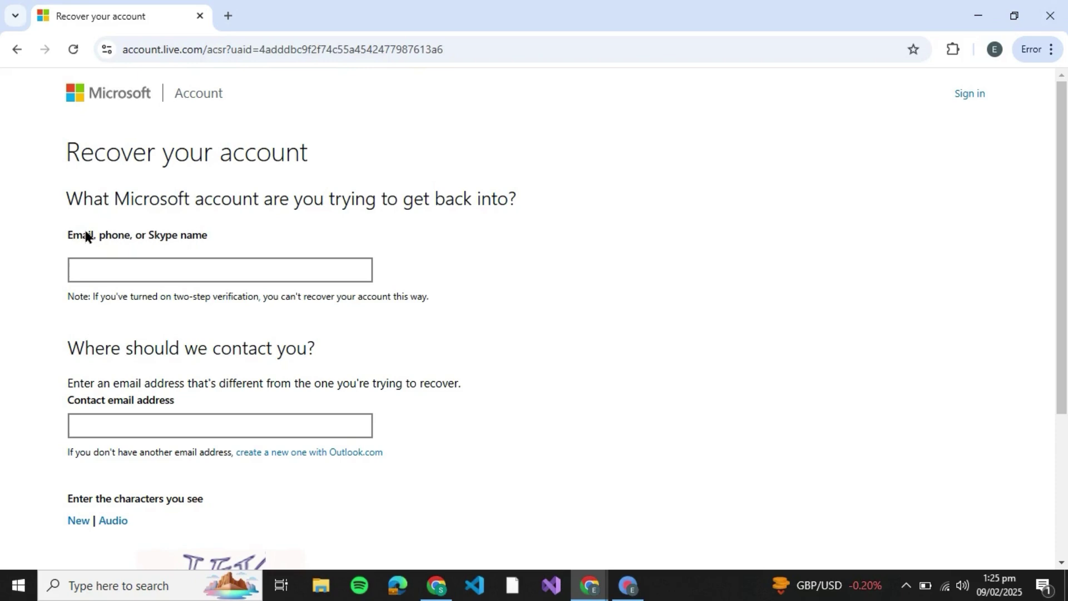
pyautogui.tripleClick(115, 236)
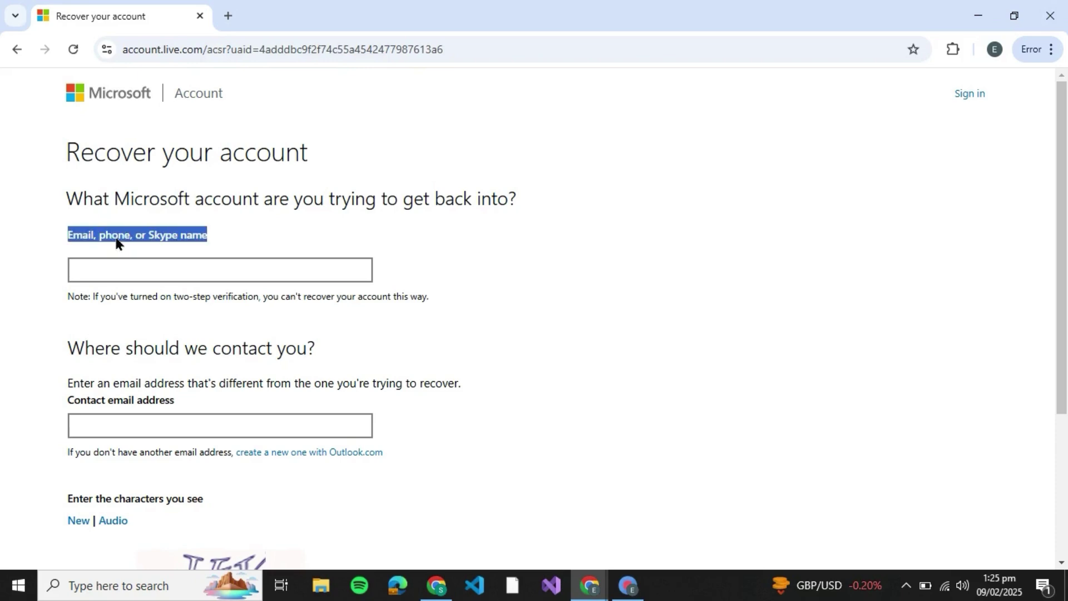
pyautogui.click(81, 241)
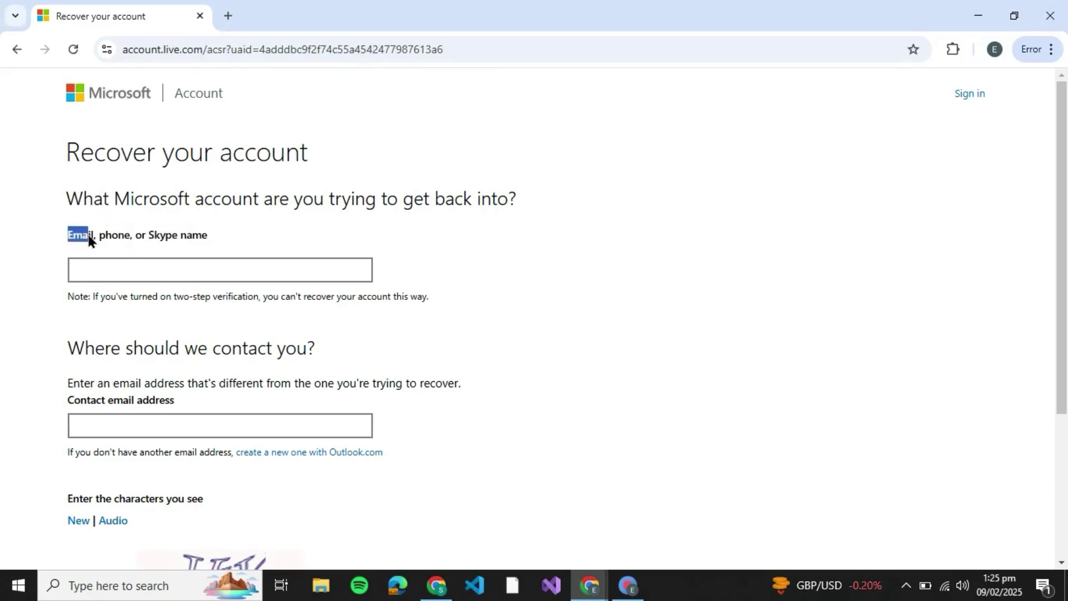
pyautogui.moveTo(149, 238); pyautogui.dragTo(235, 244)
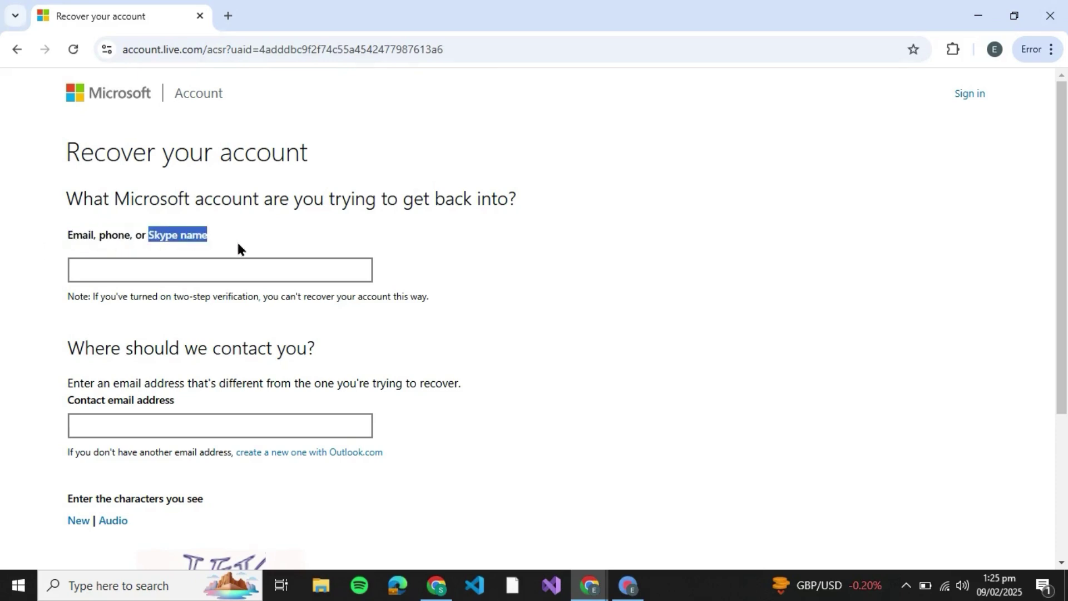
# Fill in the account's e-mail address and paste a separate contact e-mail address.
pyautogui.click(198, 272)
pyautogui.scroll(-2, 251, 404)
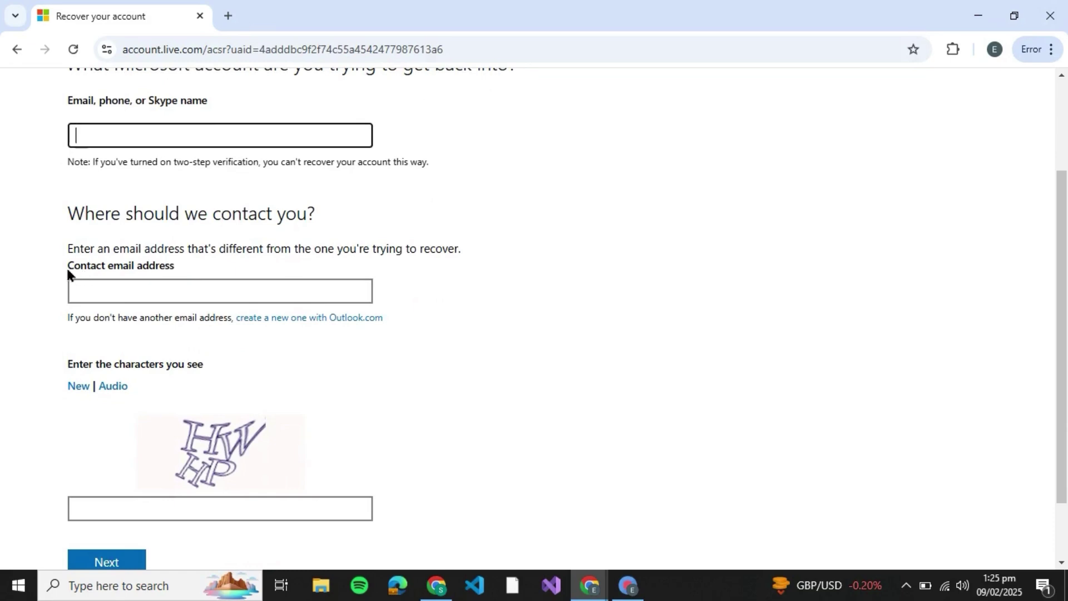
pyautogui.moveTo(66, 266); pyautogui.dragTo(211, 252)
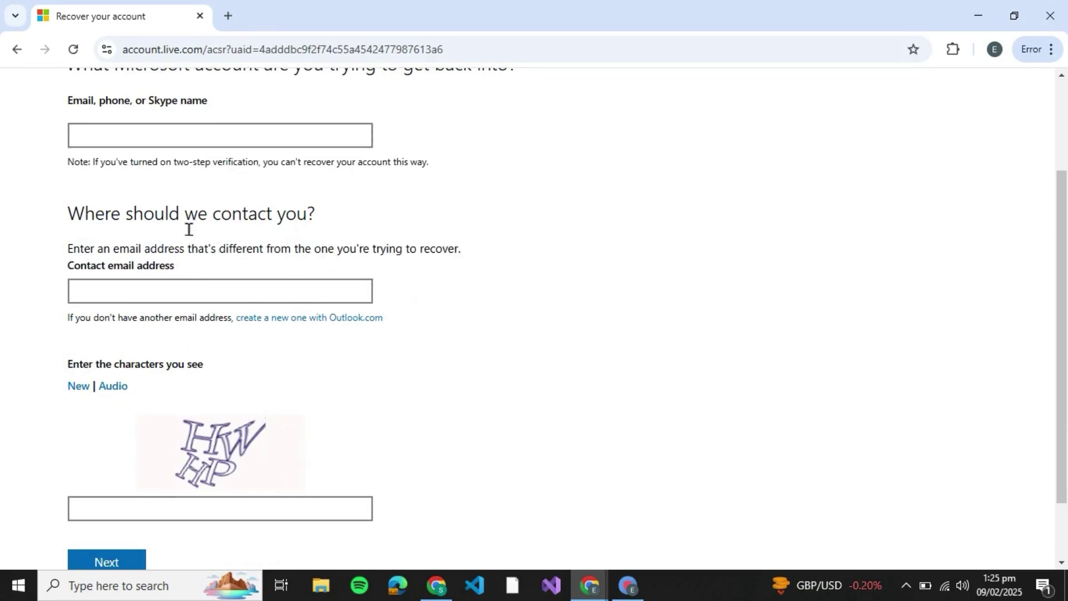
pyautogui.click(164, 134)
pyautogui.scroll(2, 165, 133)
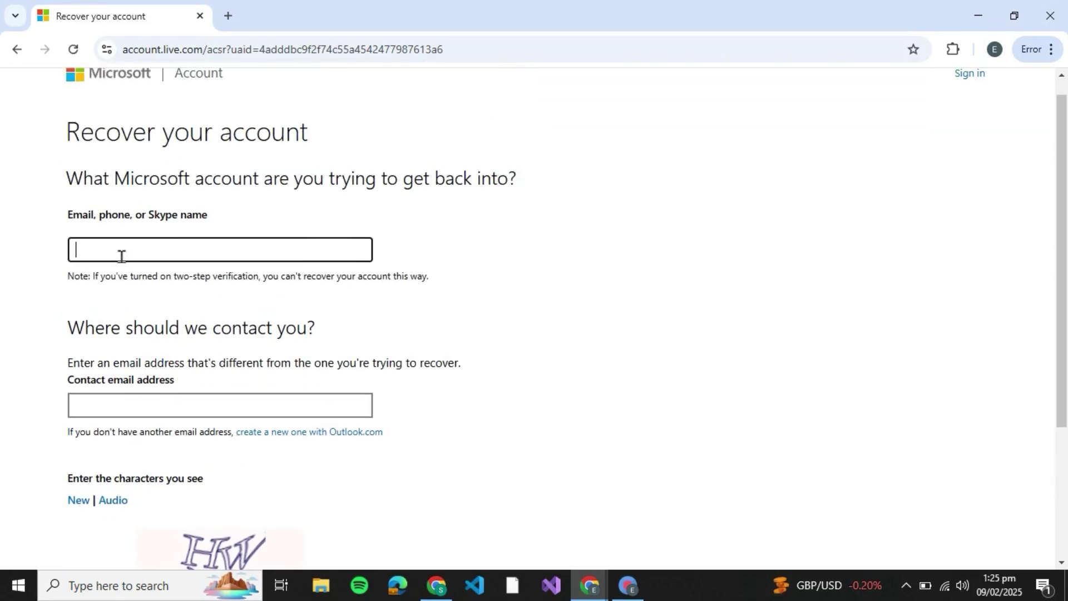
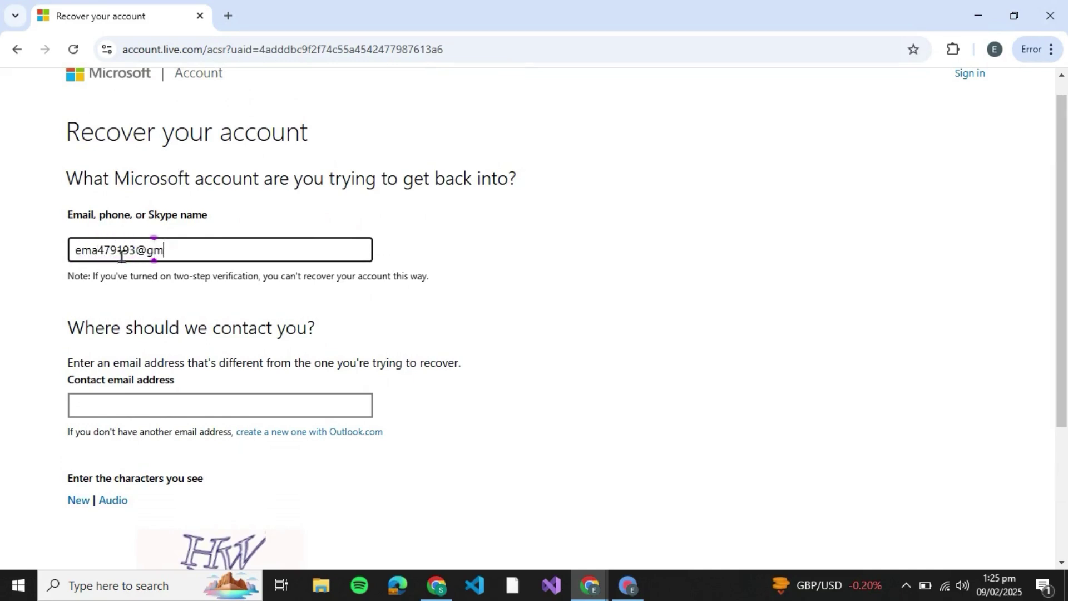
pyautogui.click(146, 409)
pyautogui.hotkey('ctrl', 'v')
pyautogui.scroll(-3, 1, 445)
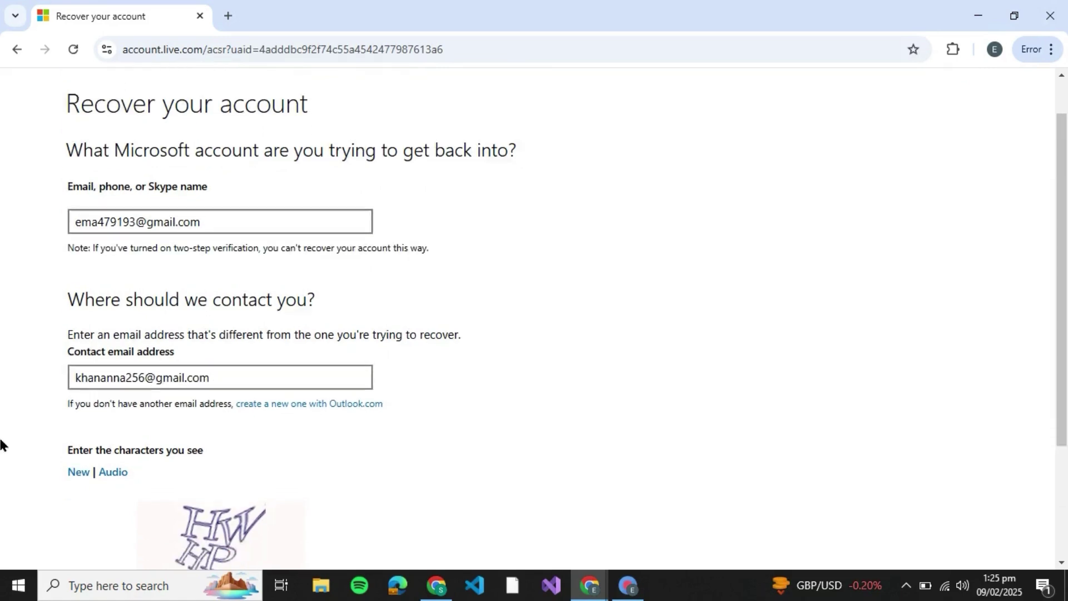
# Enter the captcha characters and submit the recovery details.
pyautogui.click(201, 429)
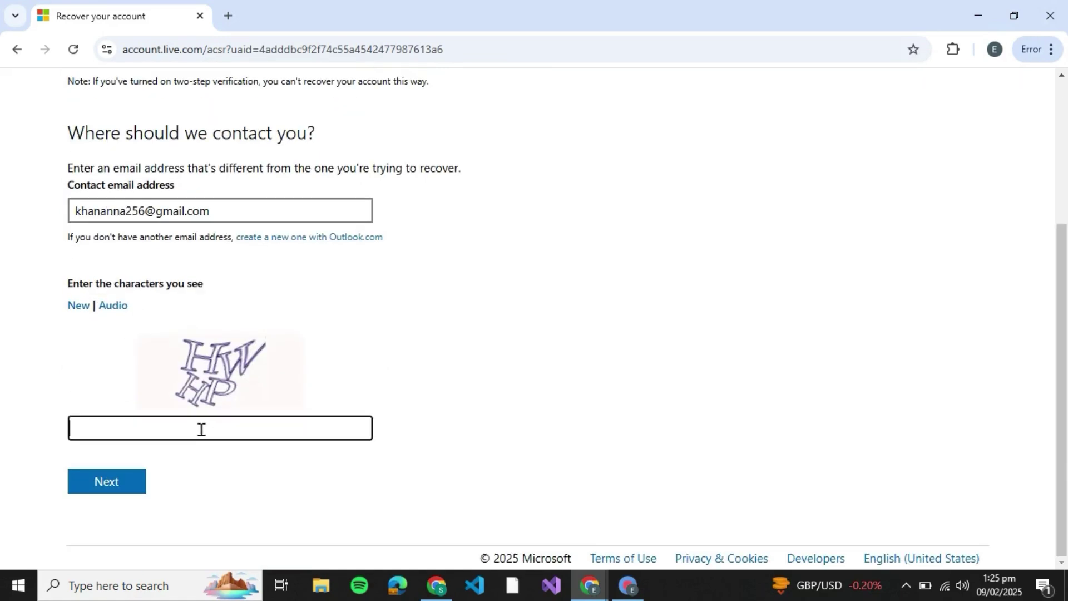
pyautogui.write('HWHP')
pyautogui.click(127, 485)
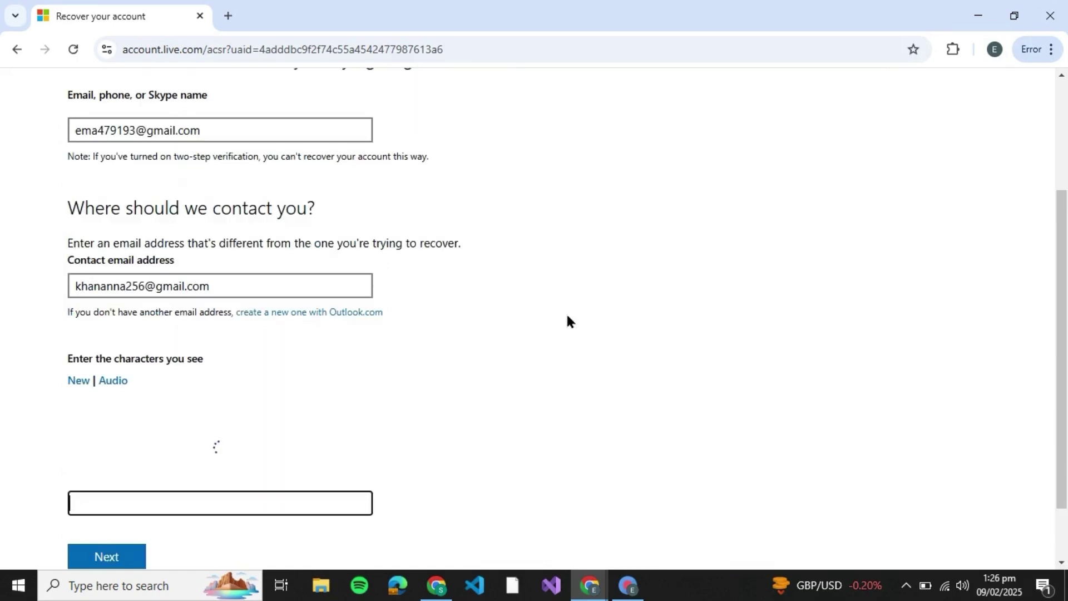
# Re-enter the new captcha, correcting the last character's case, and resubmit the form.
pyautogui.scroll(1, 245, 515)
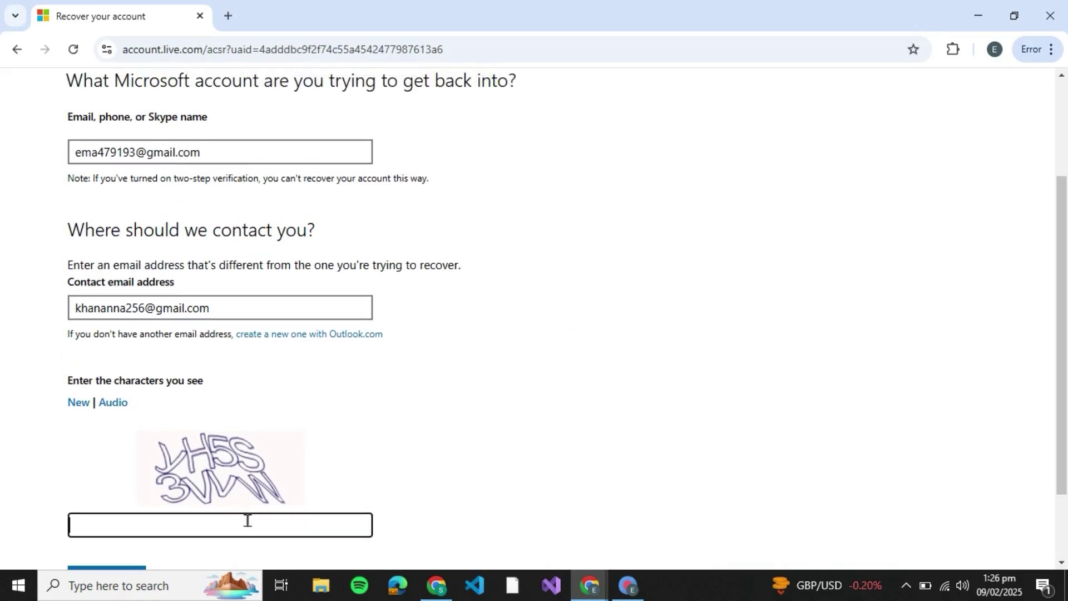
pyautogui.write('YH5S3VVw')
pyautogui.press('BackSpace')
pyautogui.write('W')
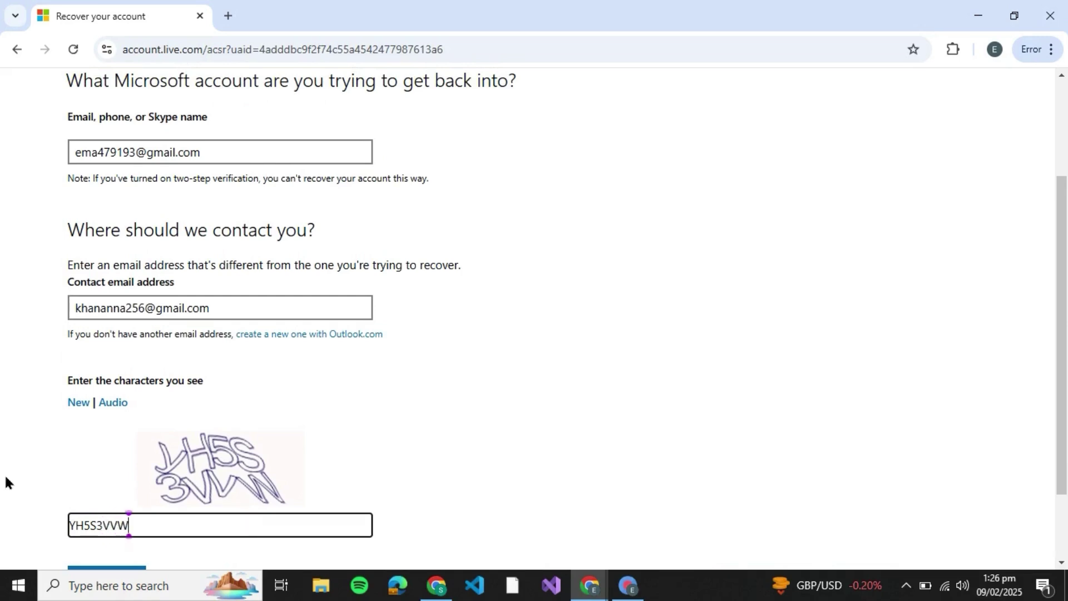
pyautogui.scroll(-3, 5, 479)
pyautogui.click(78, 482)
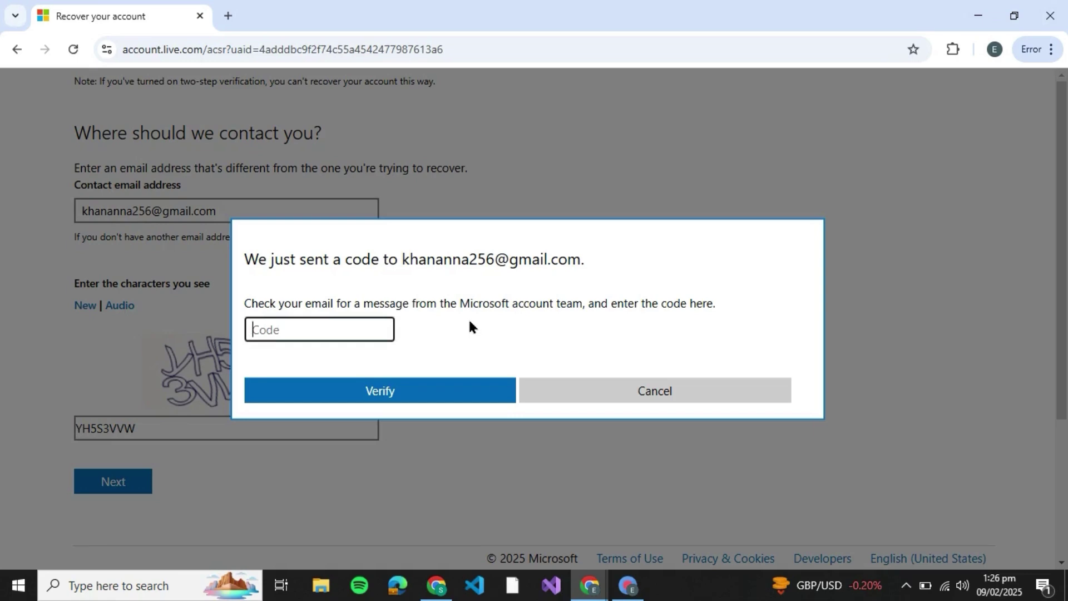
# Submit the emailed verification code, then enter the account holder's first and last name.
pyautogui.press('Return')
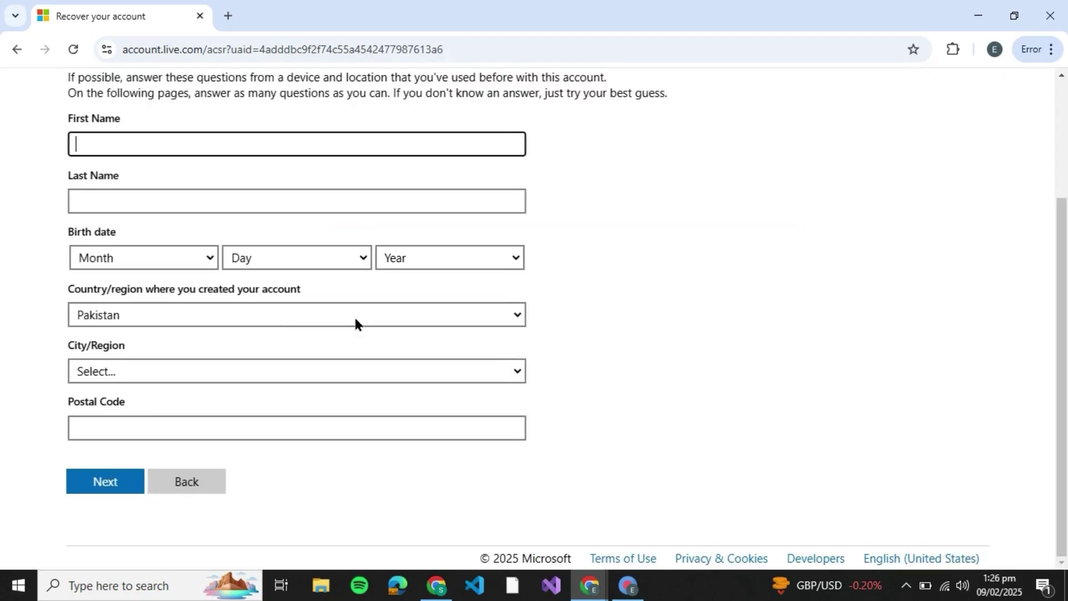
pyautogui.scroll(3, 353, 315)
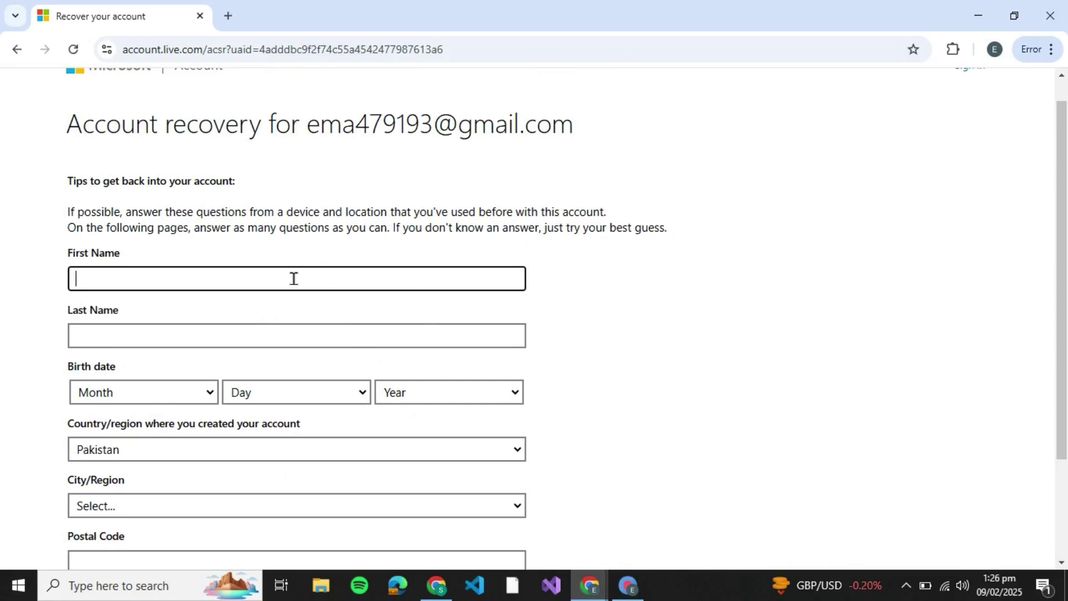
pyautogui.press('Tab')
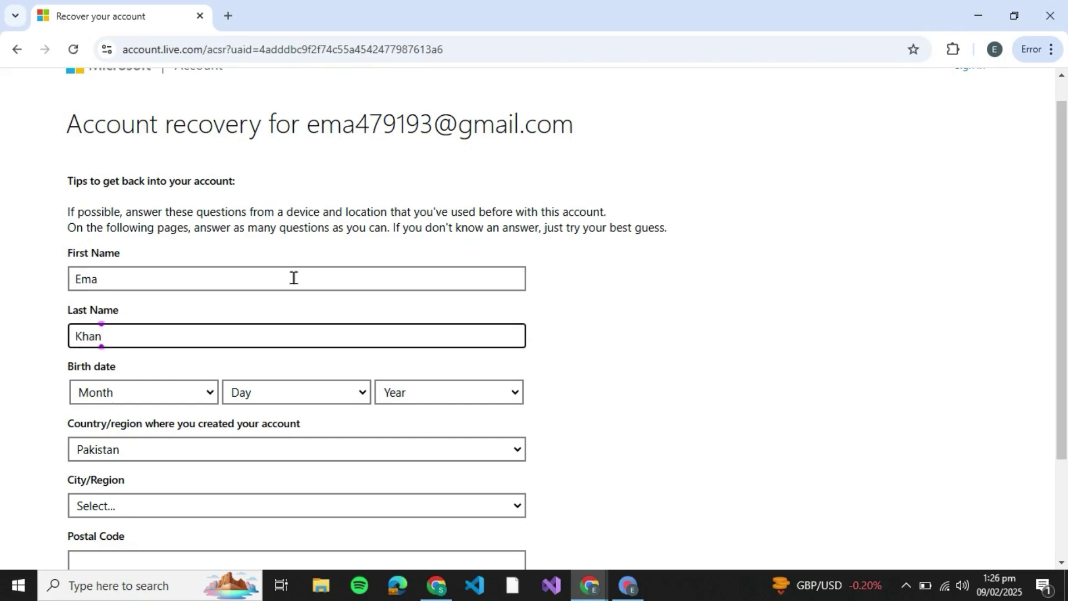
pyautogui.click(162, 390)
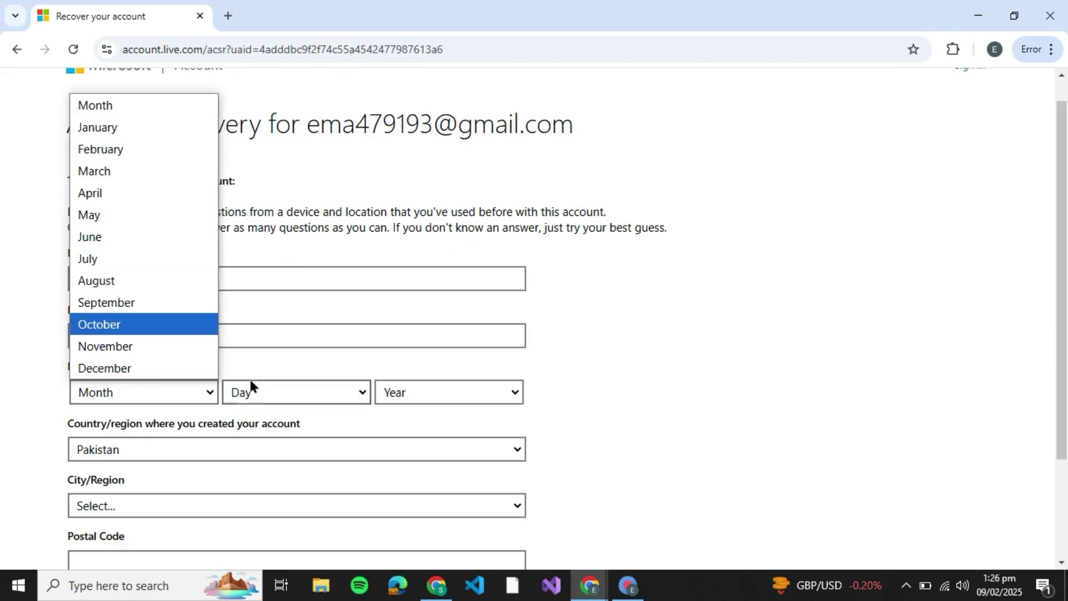
pyautogui.click(148, 151)
pyautogui.click(322, 382)
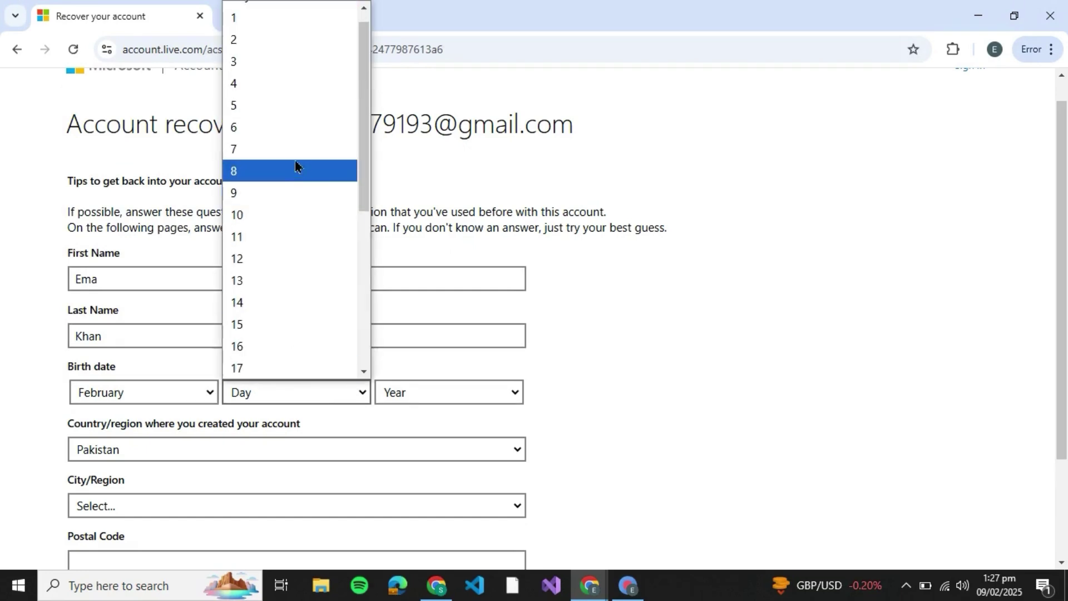
pyautogui.click(296, 196)
pyautogui.click(429, 389)
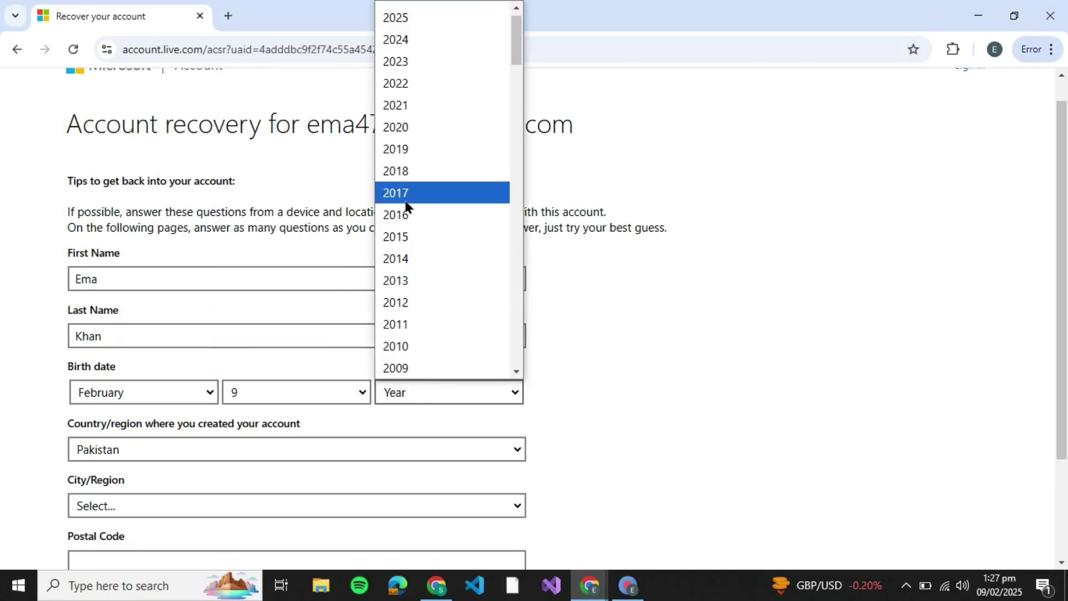
pyautogui.scroll(-7, 403, 198)
pyautogui.scroll(2, 404, 198)
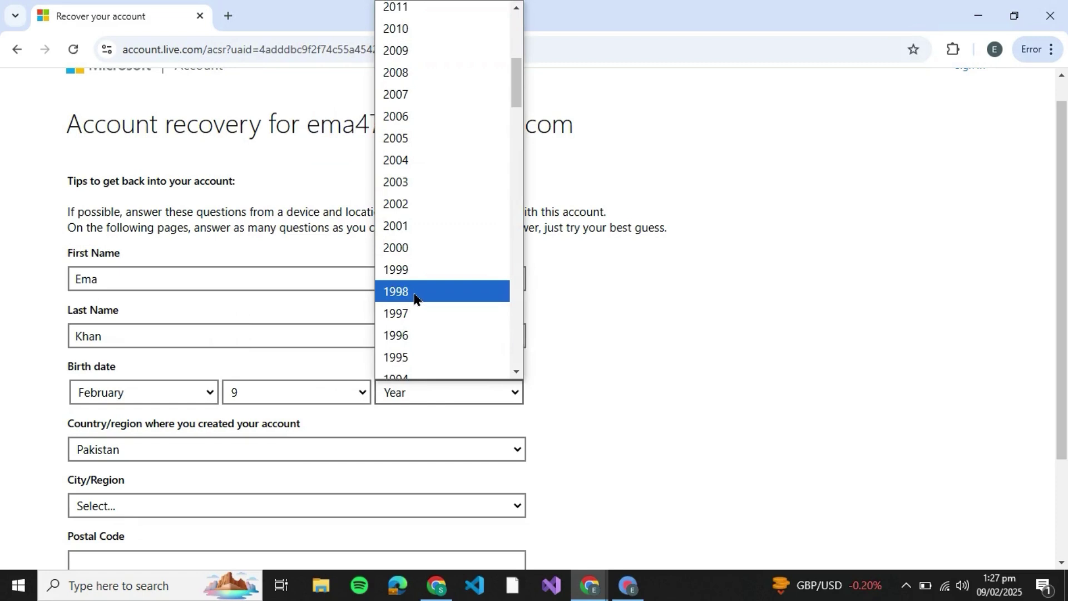
pyautogui.click(415, 291)
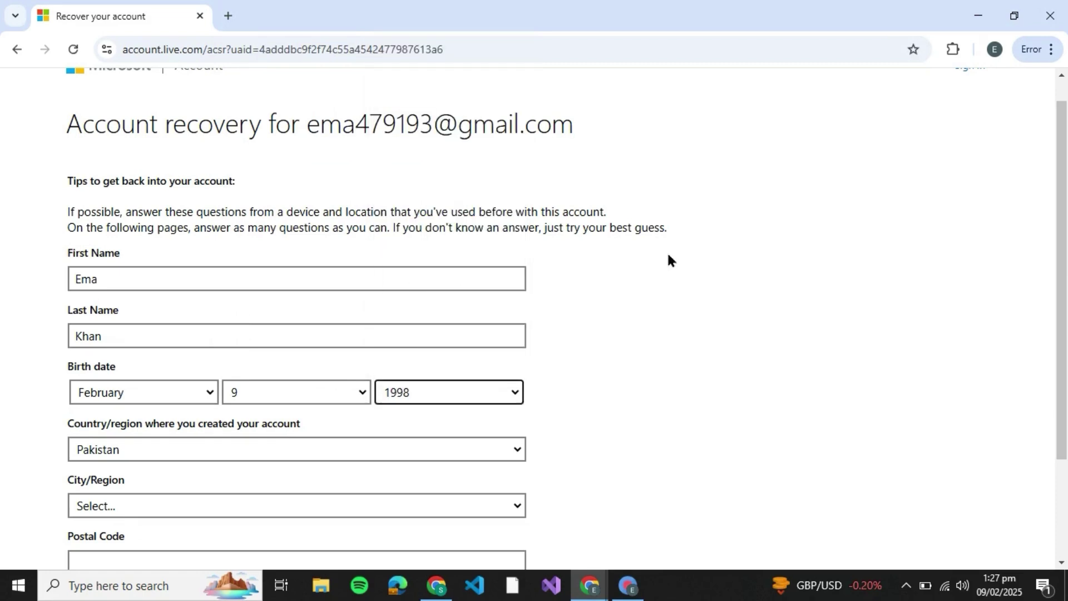
# Retype the last name and submit the name and birth date page.
pyautogui.tripleClick(223, 327)
pyautogui.press('BackSpace')
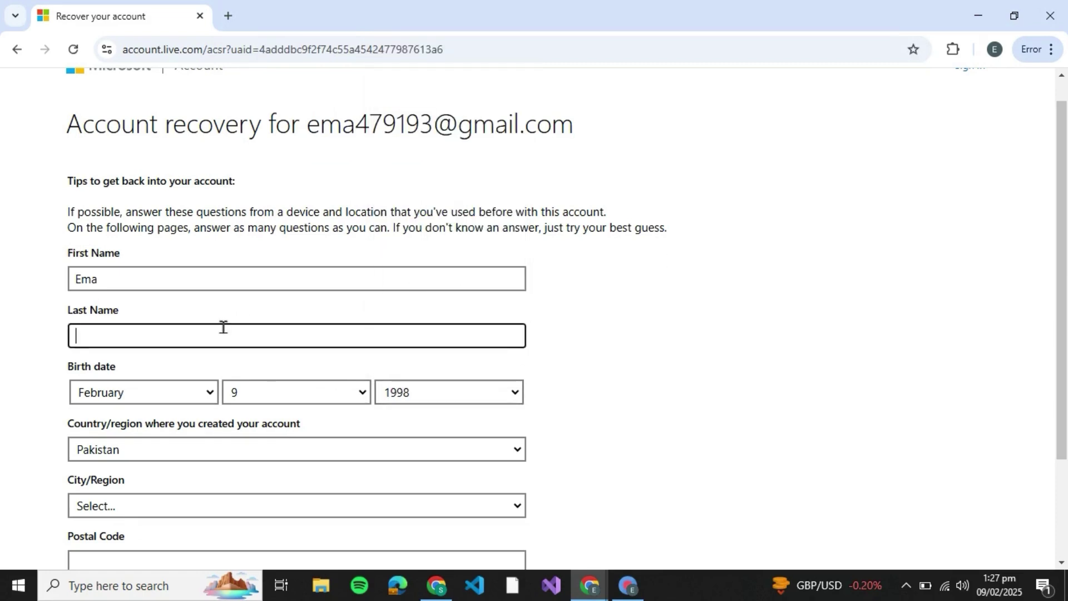
pyautogui.write('Khan')
pyautogui.scroll(-2, 33, 492)
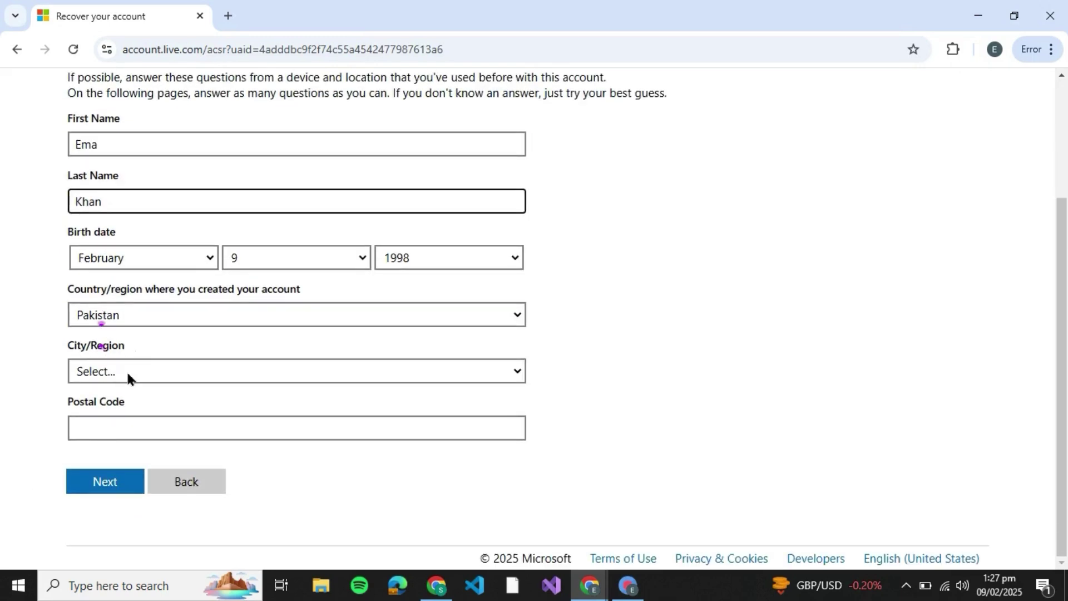
pyautogui.click(152, 484)
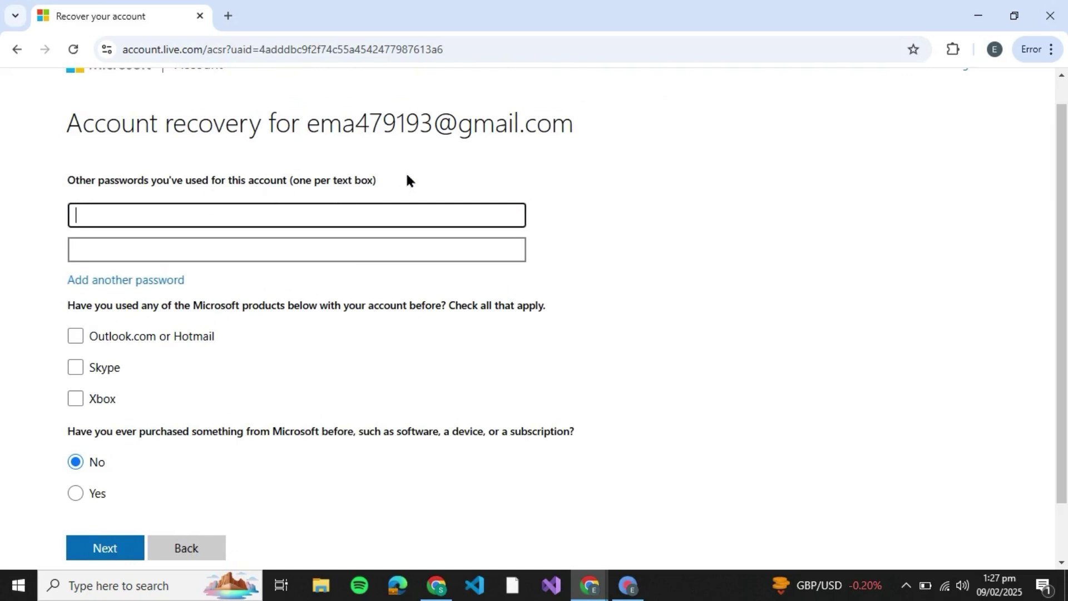
# Enter a previously used password in the first password box and submit the form.
pyautogui.moveTo(408, 177); pyautogui.dragTo(66, 180)
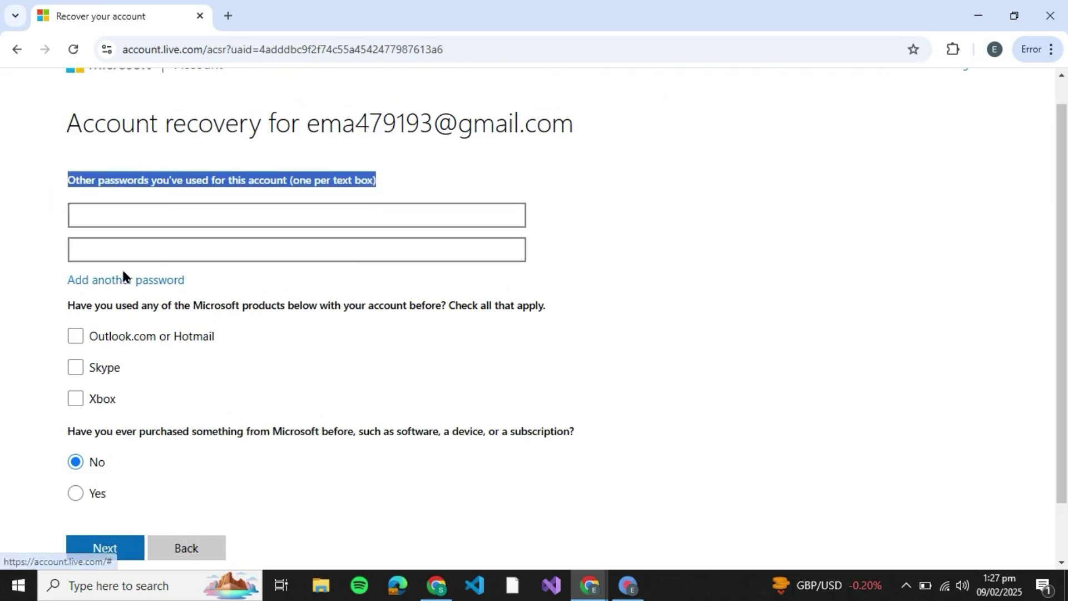
pyautogui.click(188, 217)
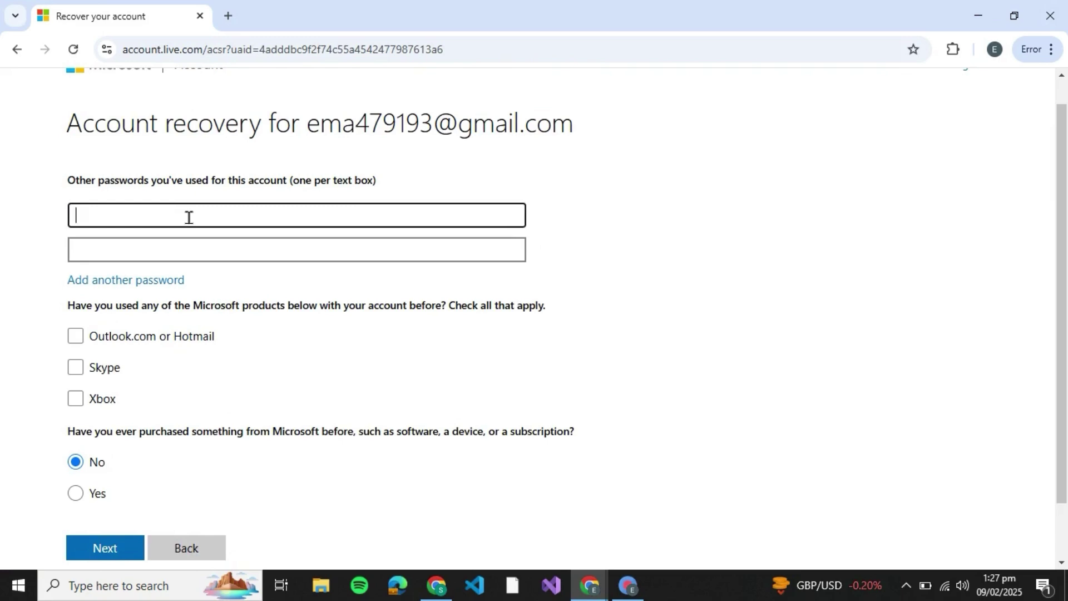
pyautogui.write('•••••••••••')
pyautogui.click(114, 558)
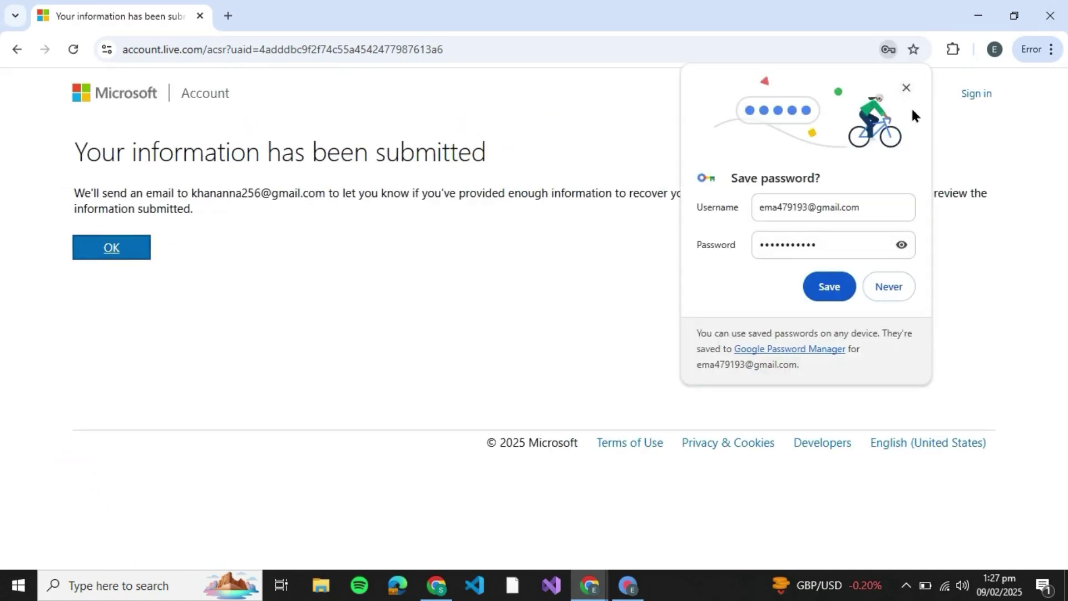
# Dismiss Chrome's save-password offer and click OK on the submission confirmation.
pyautogui.click(905, 87)
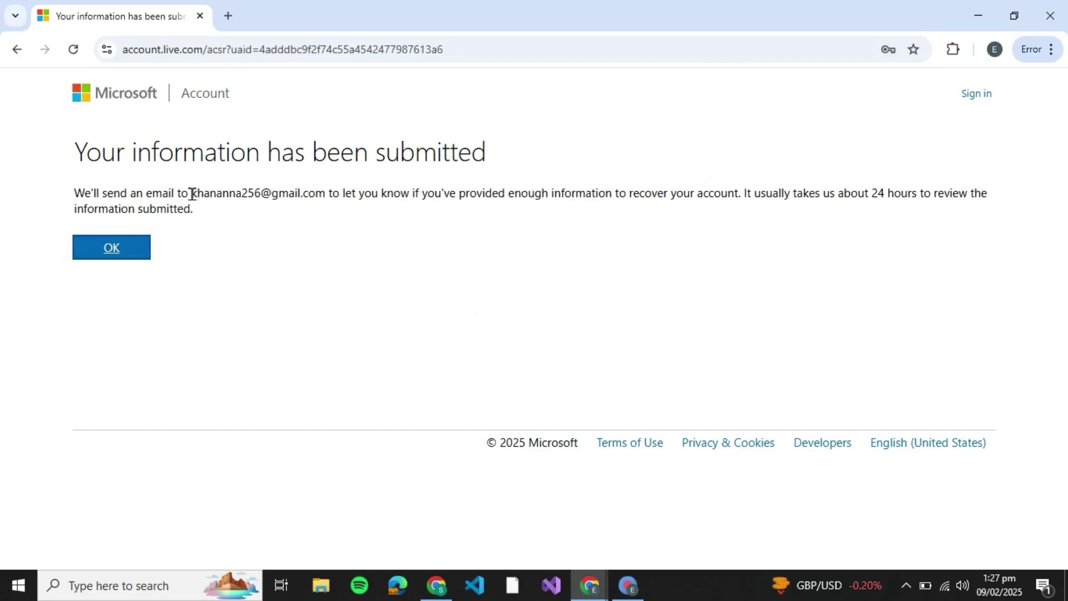
pyautogui.moveTo(191, 192); pyautogui.dragTo(339, 195)
pyautogui.click(671, 211)
pyautogui.click(109, 254)
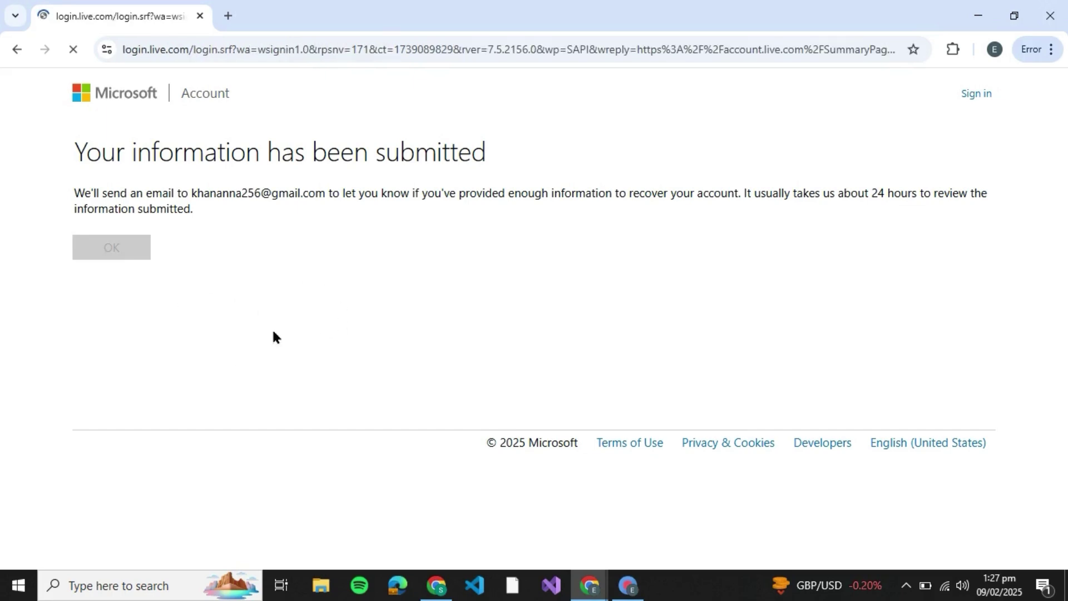